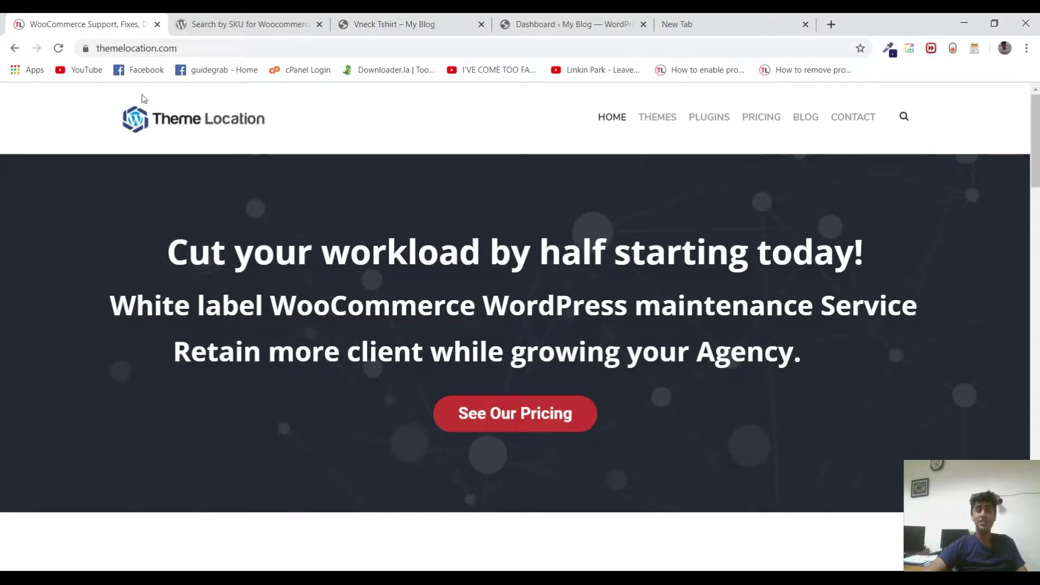
# Switch to the 'Dashboard ‹ My Blog' WordPress admin tab
pyautogui.click(527, 27)
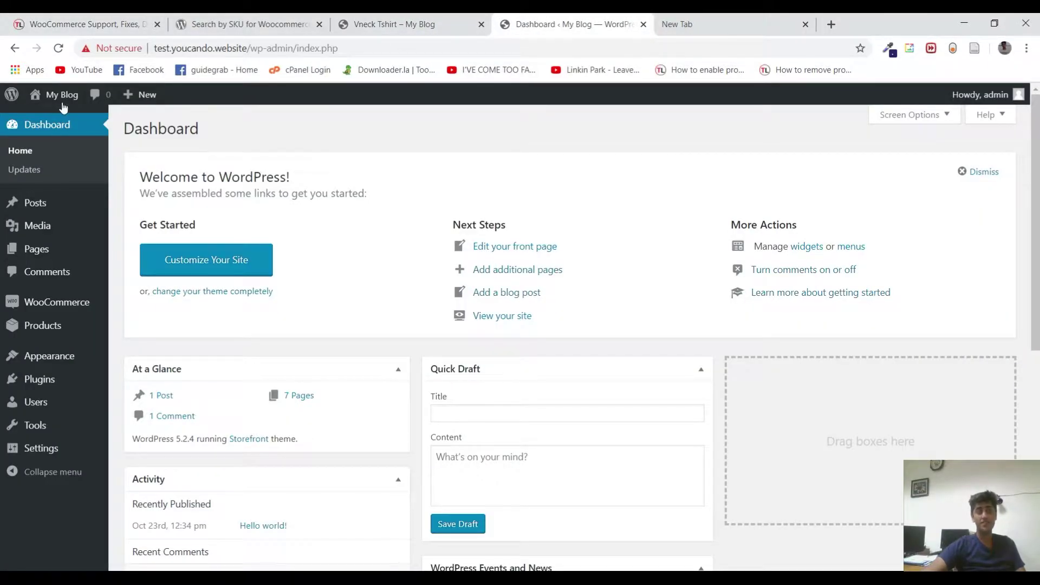
# Visit the shop's storefront and scroll down to the New In products
pyautogui.click(56, 122)
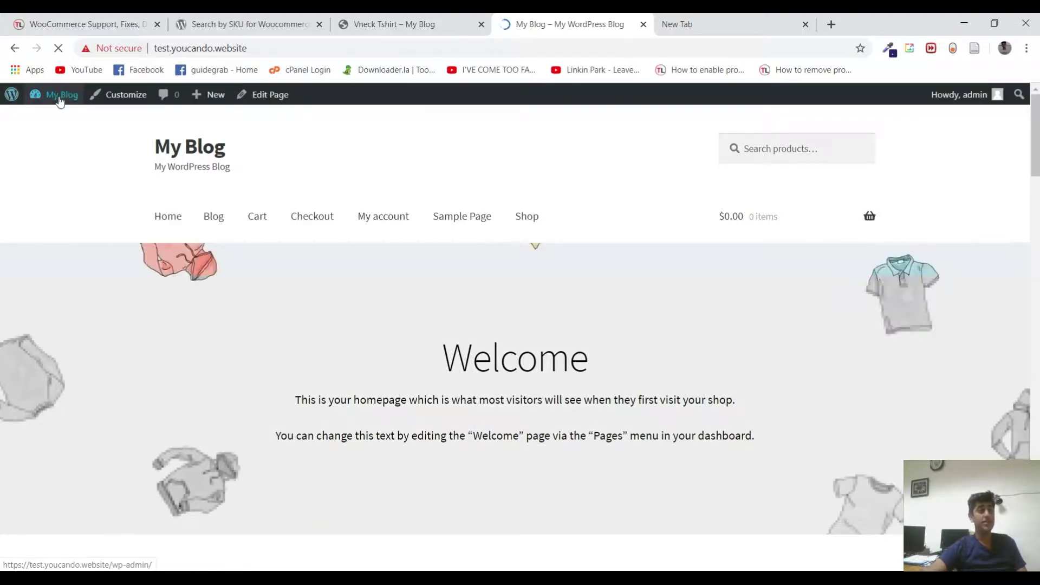
pyautogui.rightClick(57, 115)
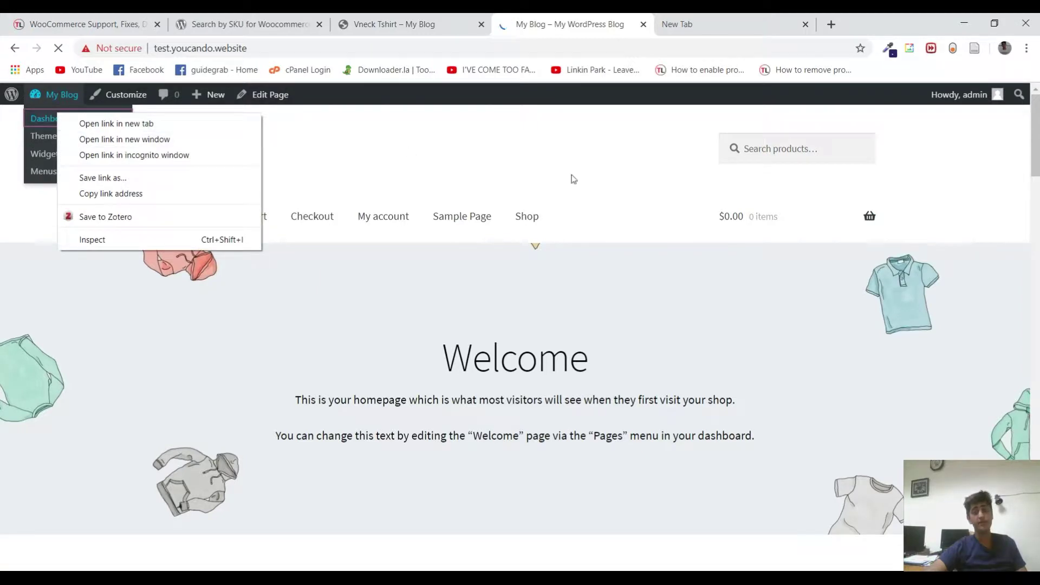
pyautogui.click(631, 256)
pyautogui.scroll(-10, 632, 255)
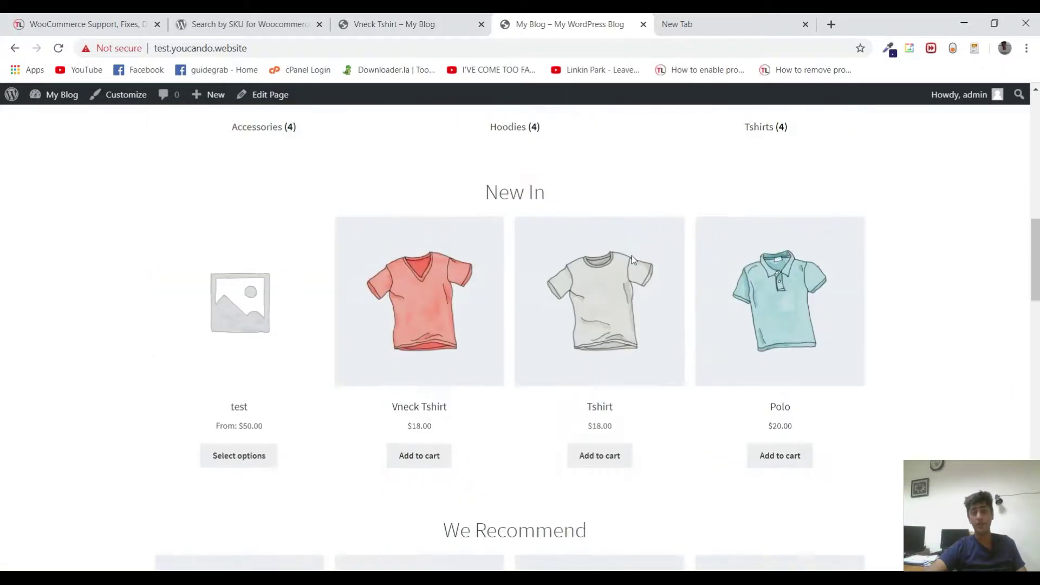
# Open the Vneck Tshirt ($18.00) product page and go to its Edit product screen
pyautogui.click(466, 288)
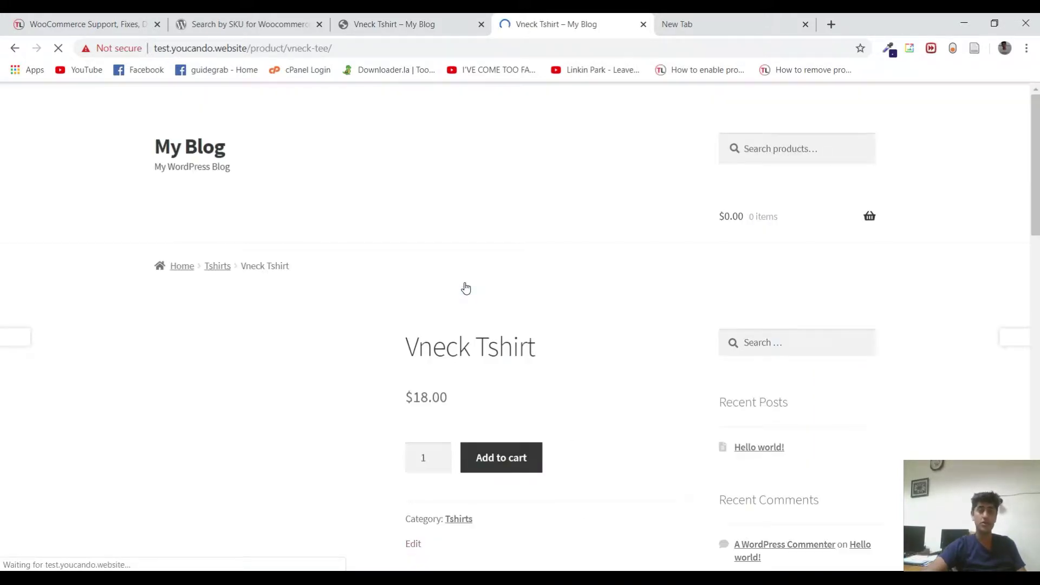
pyautogui.scroll(-3, 509, 260)
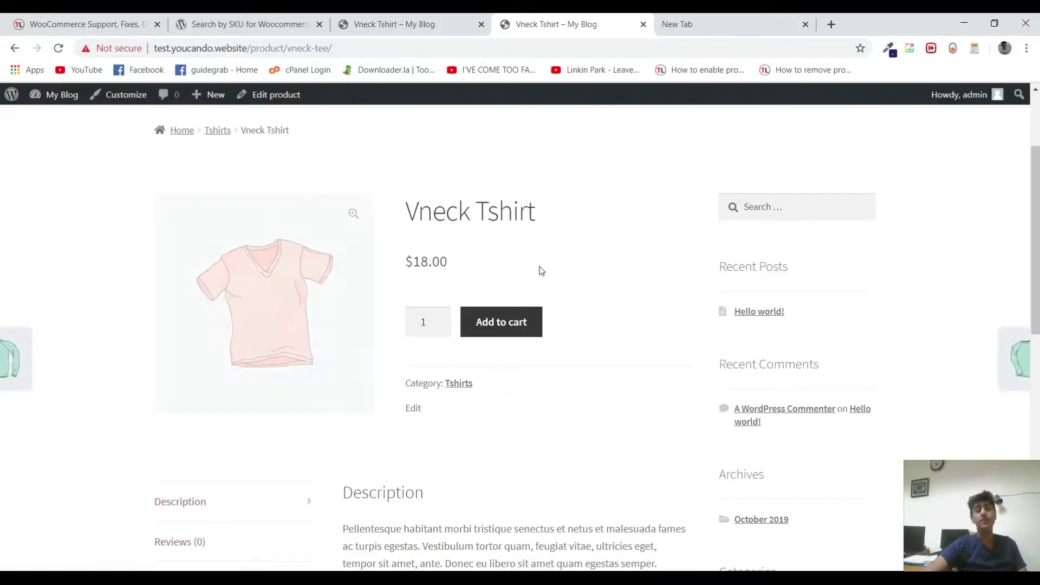
pyautogui.scroll(-2, 539, 269)
pyautogui.scroll(-1, 541, 266)
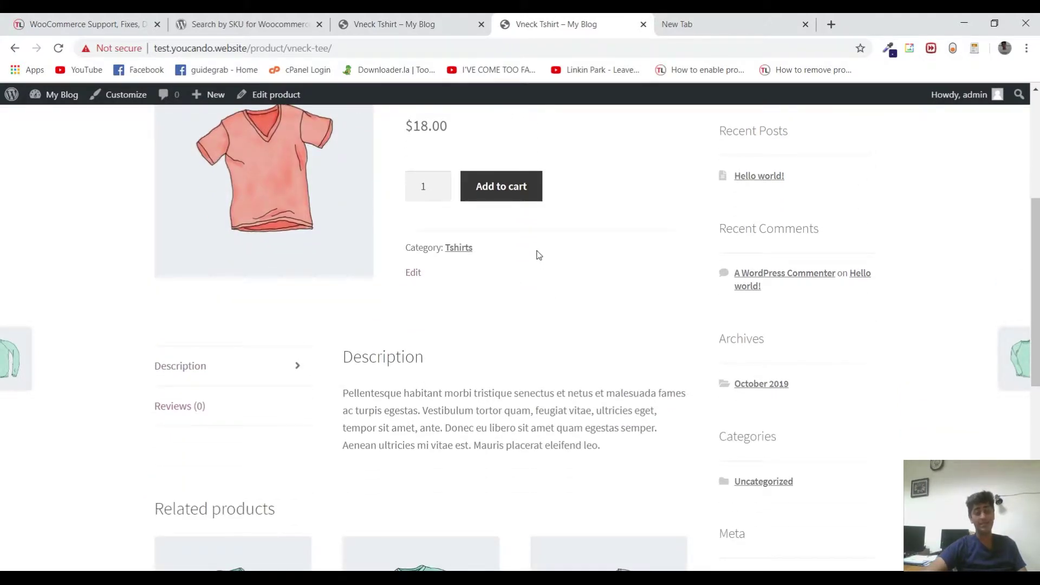
pyautogui.scroll(1, 537, 254)
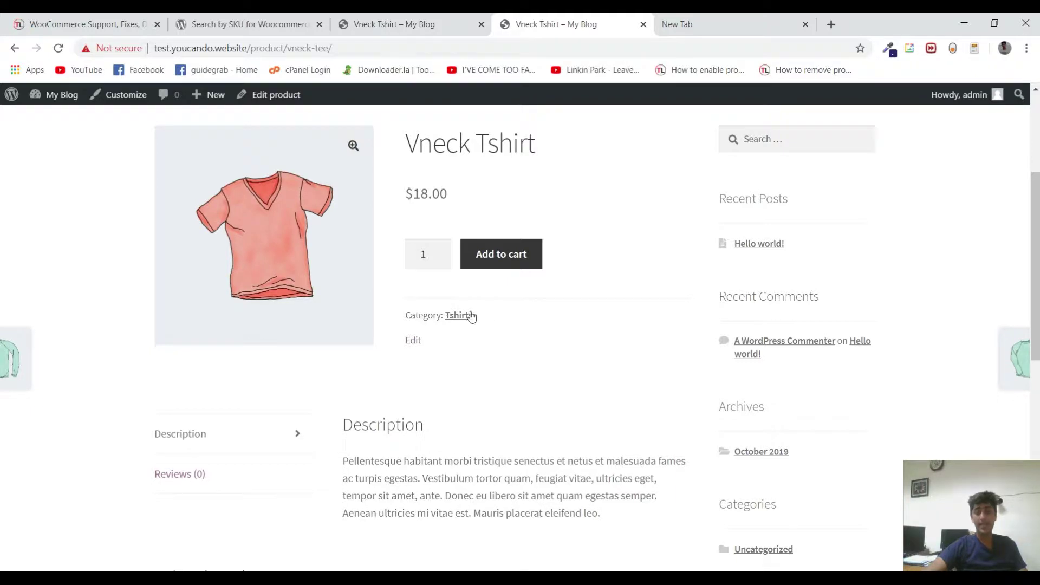
pyautogui.scroll(3, 469, 314)
pyautogui.click(272, 97)
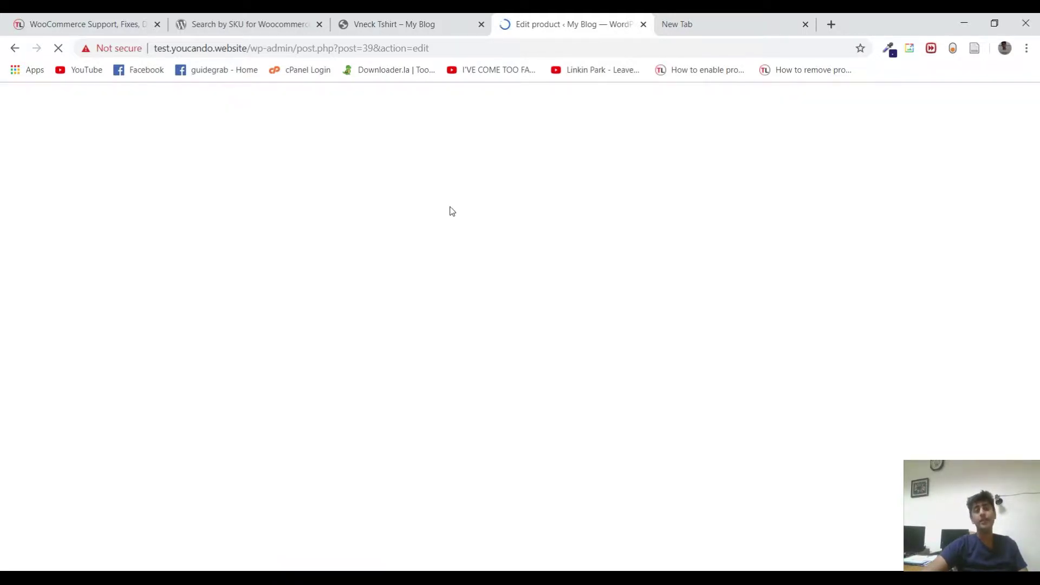
# On the Inventory tab, change the Vneck Tshirt SKU from Abc123 to Abc124 and update the product
pyautogui.scroll(-4, 490, 179)
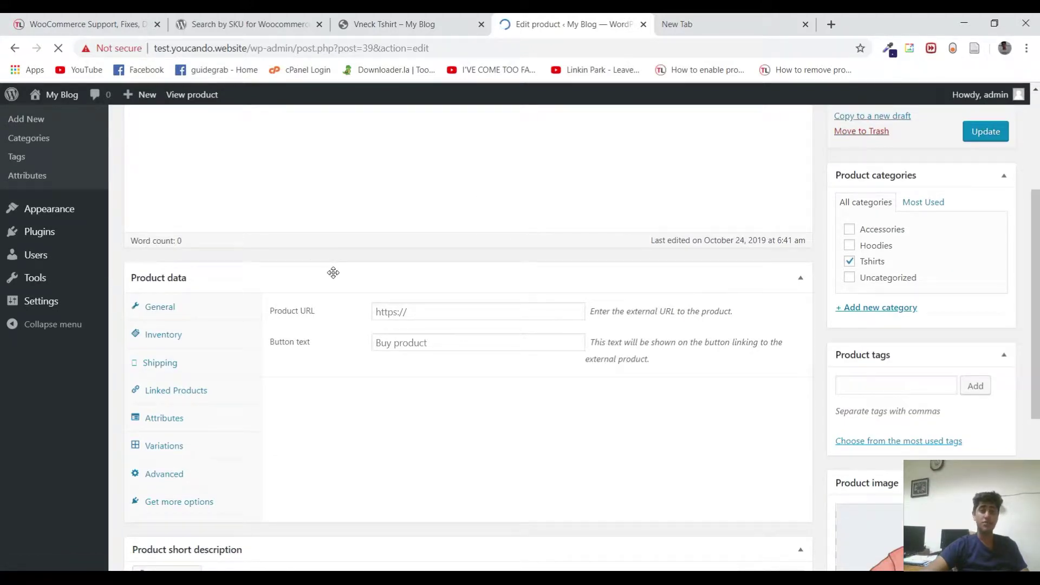
pyautogui.scroll(-4, 368, 265)
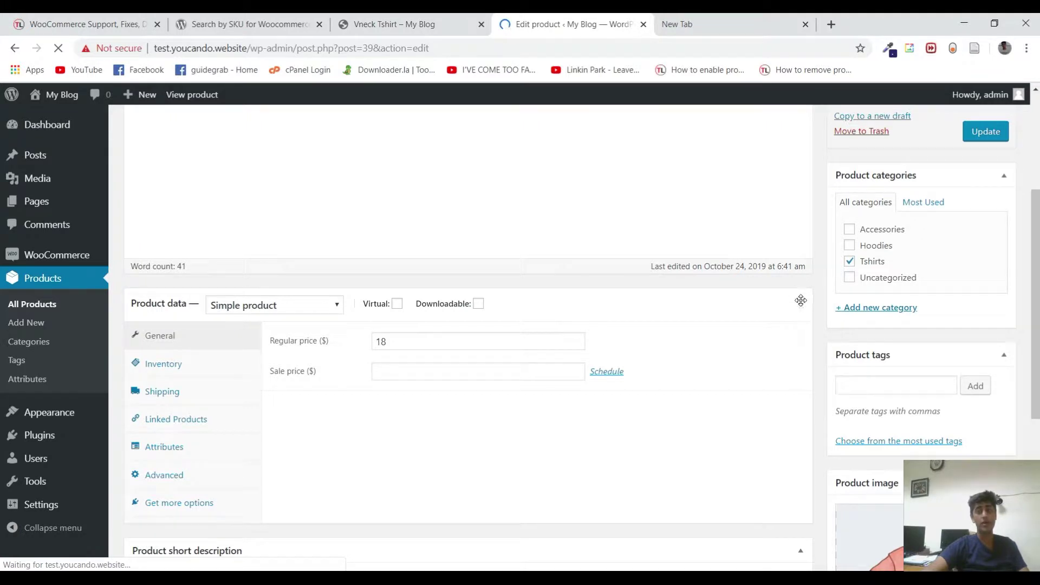
pyautogui.scroll(-7, 801, 301)
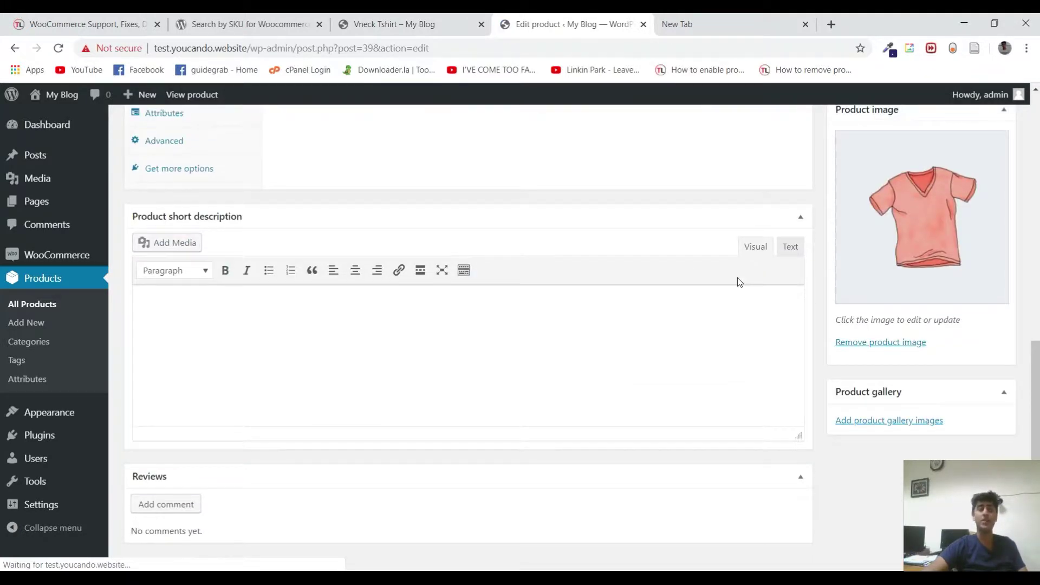
pyautogui.scroll(4, 738, 278)
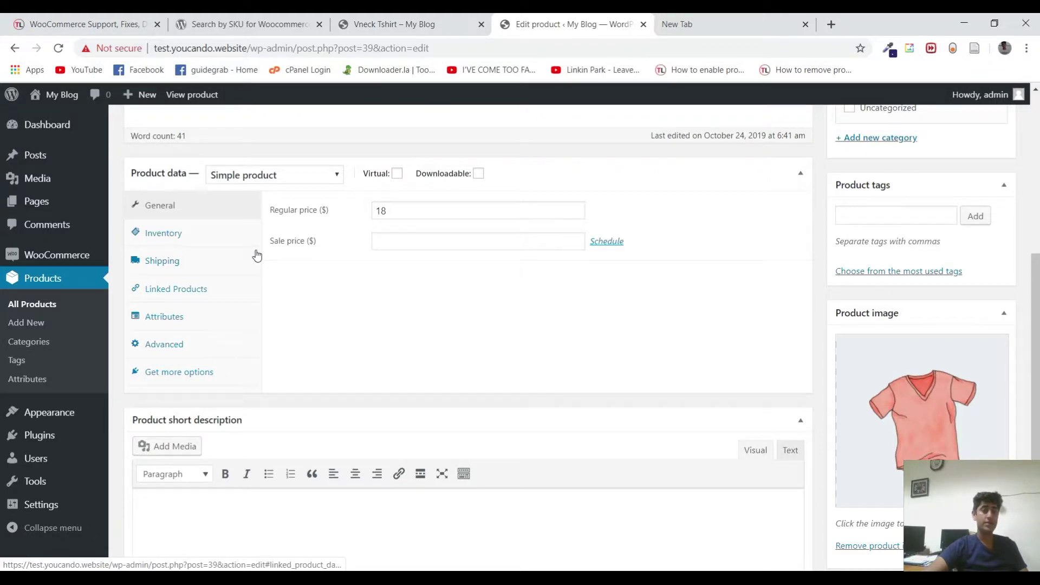
pyautogui.scroll(3, 390, 260)
pyautogui.scroll(-3, 184, 291)
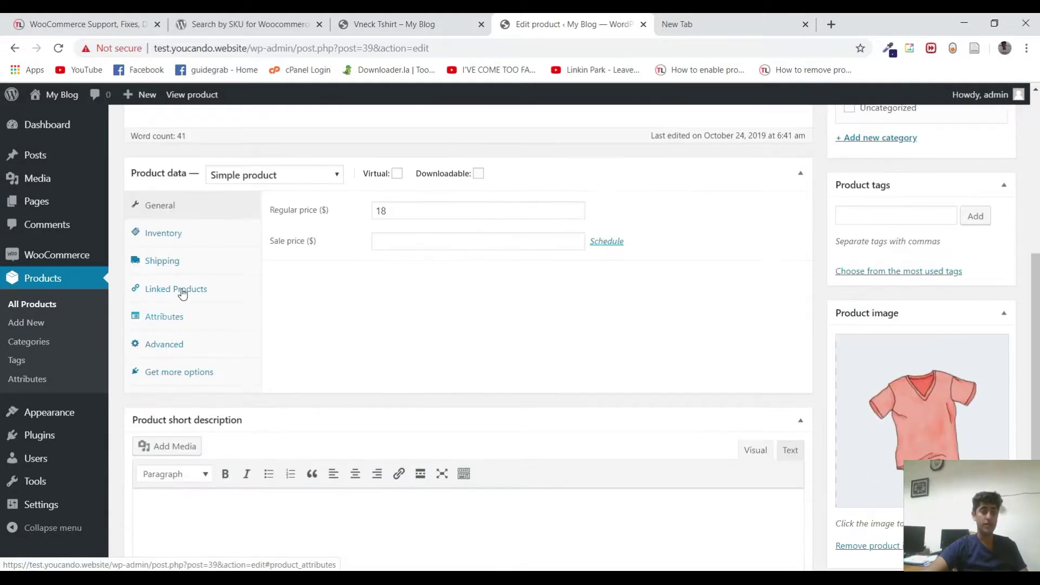
pyautogui.click(178, 238)
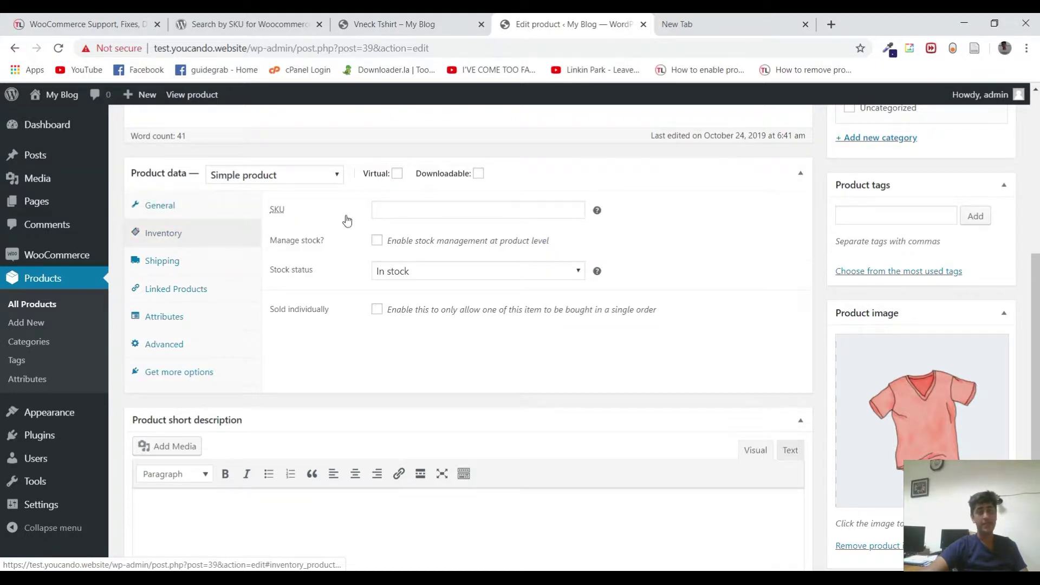
pyautogui.click(403, 210)
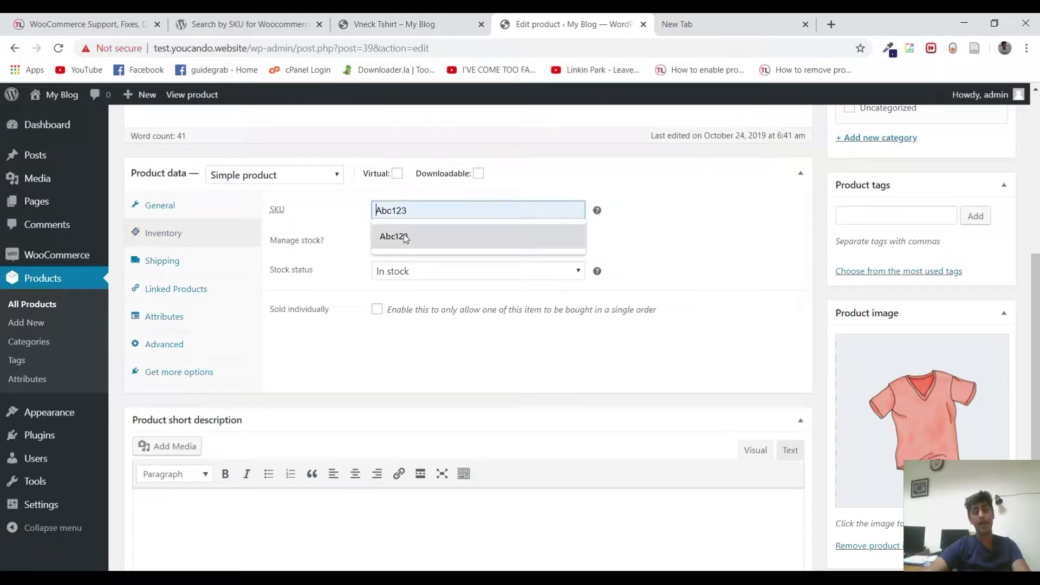
pyautogui.click(400, 236)
pyautogui.press('BackSpace')
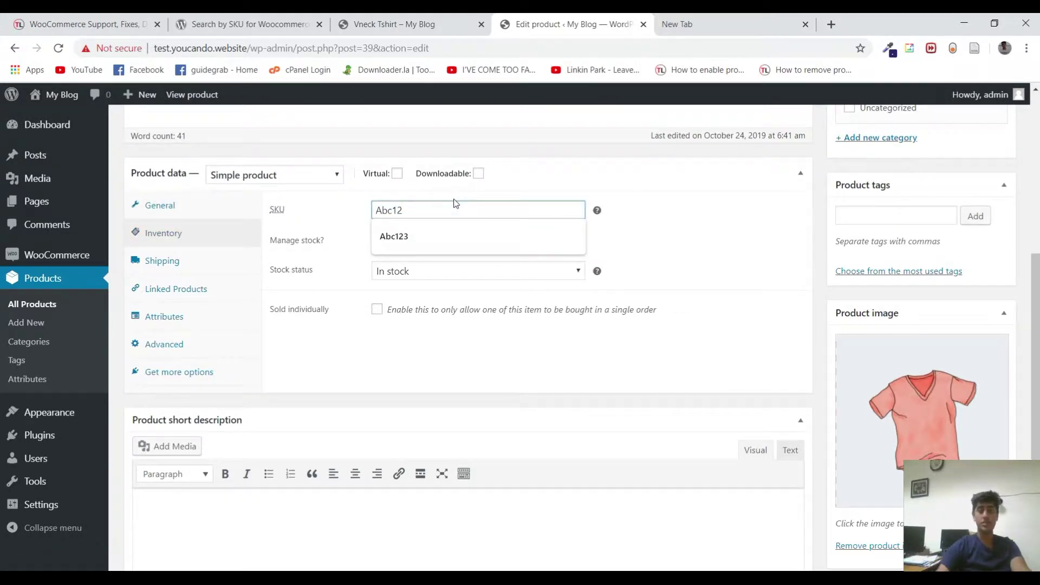
pyautogui.write('4')
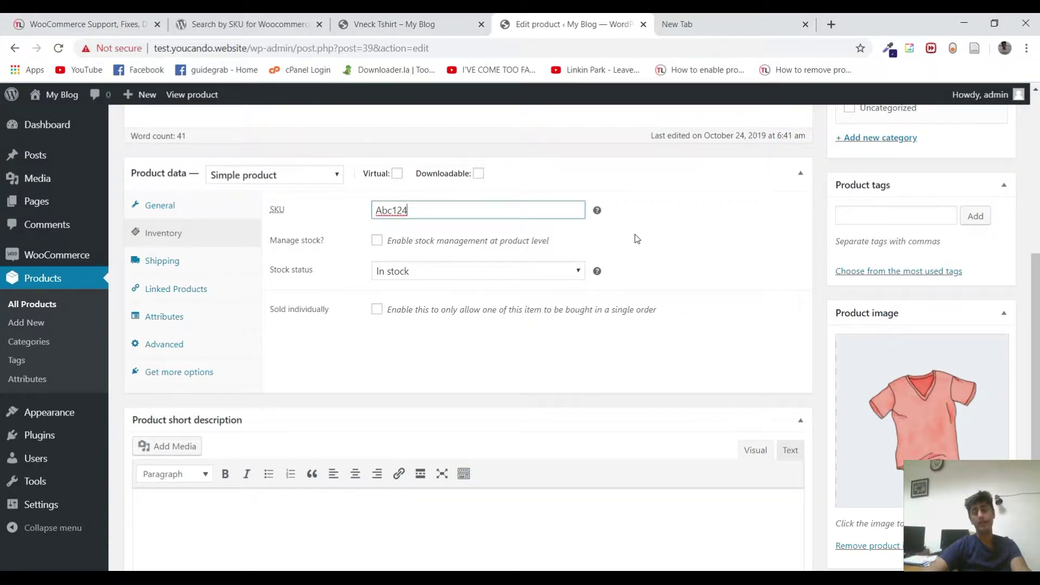
pyautogui.press('Return')
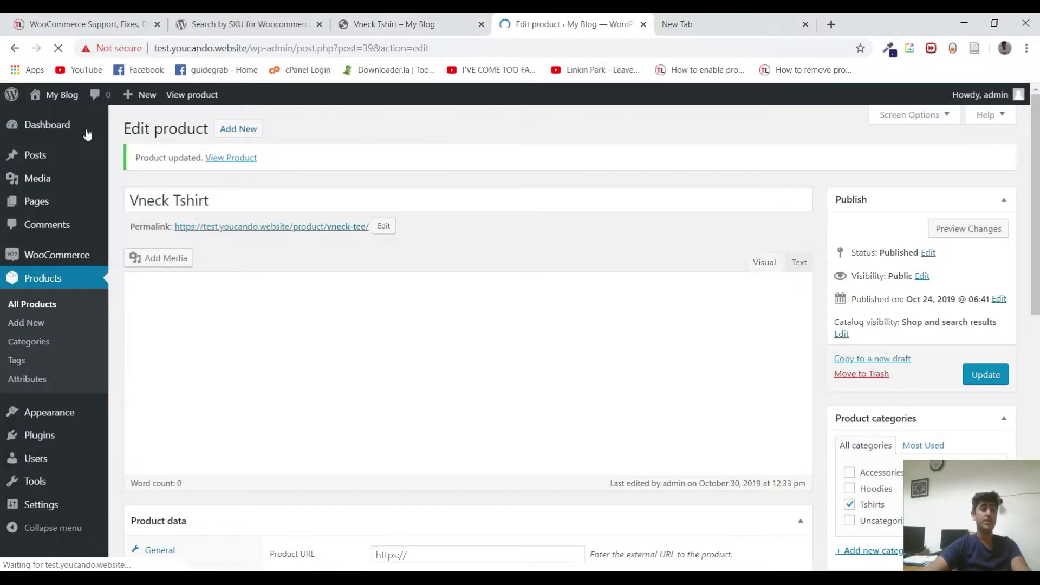
# Open the storefront in a new browser tab
pyautogui.moveTo(60, 95)
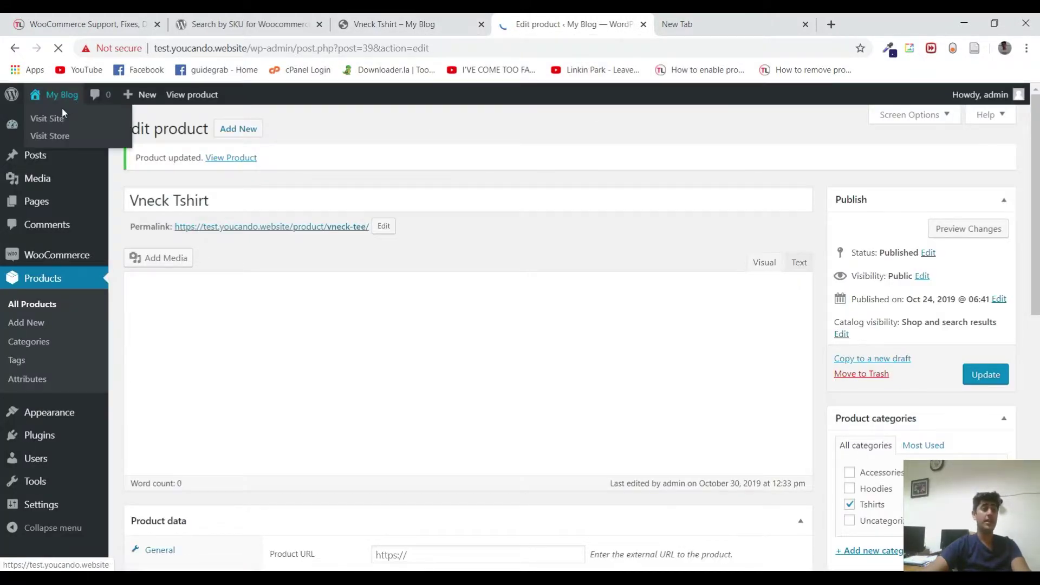
pyautogui.rightClick(59, 113)
pyautogui.click(103, 123)
pyautogui.click(635, 19)
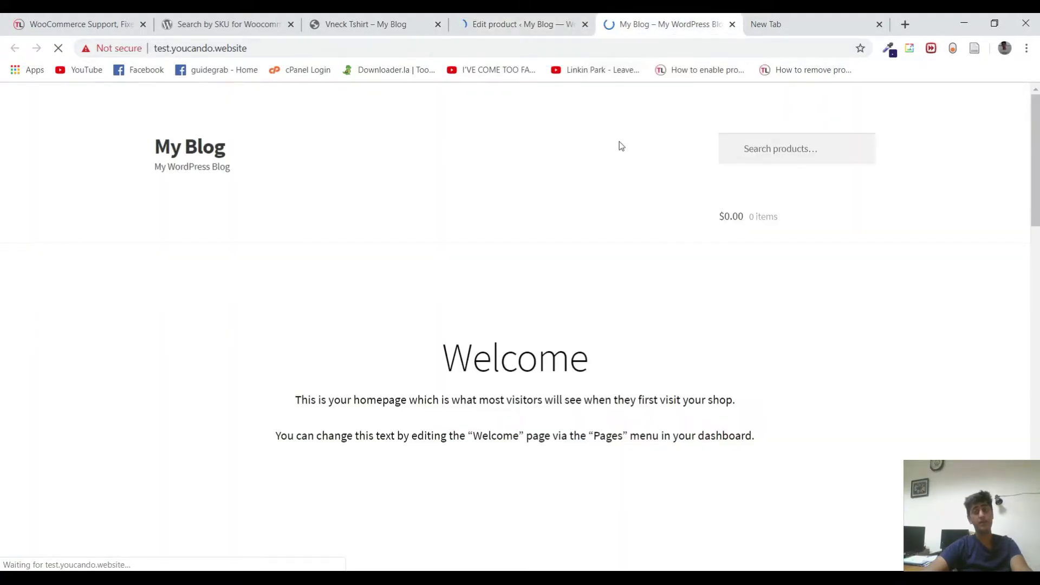
pyautogui.scroll(-7, 621, 146)
pyautogui.scroll(7, 332, 183)
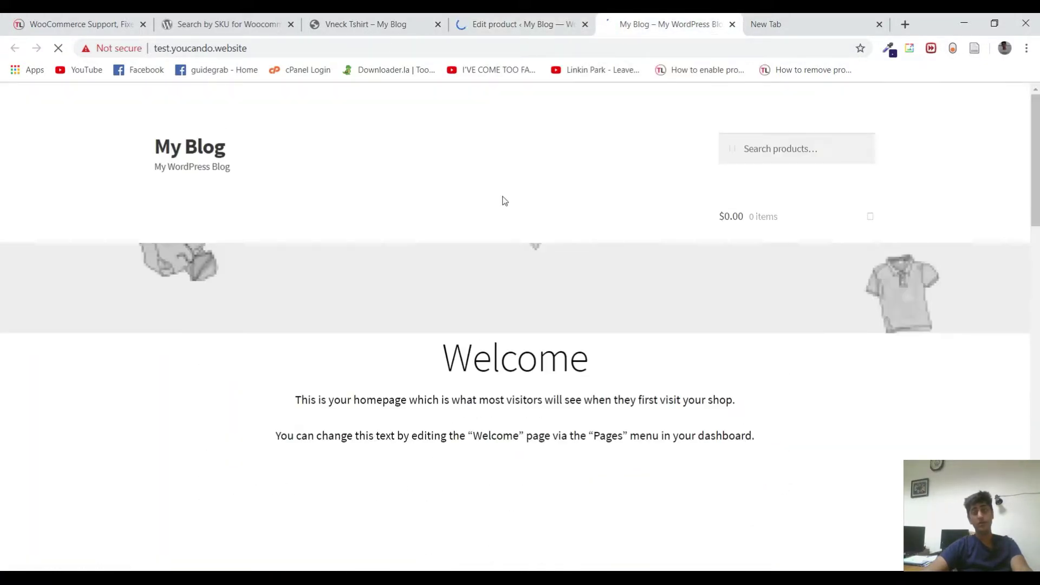
# Enter Abc124 in the storefront's Search products box
pyautogui.click(805, 143)
pyautogui.write('A')
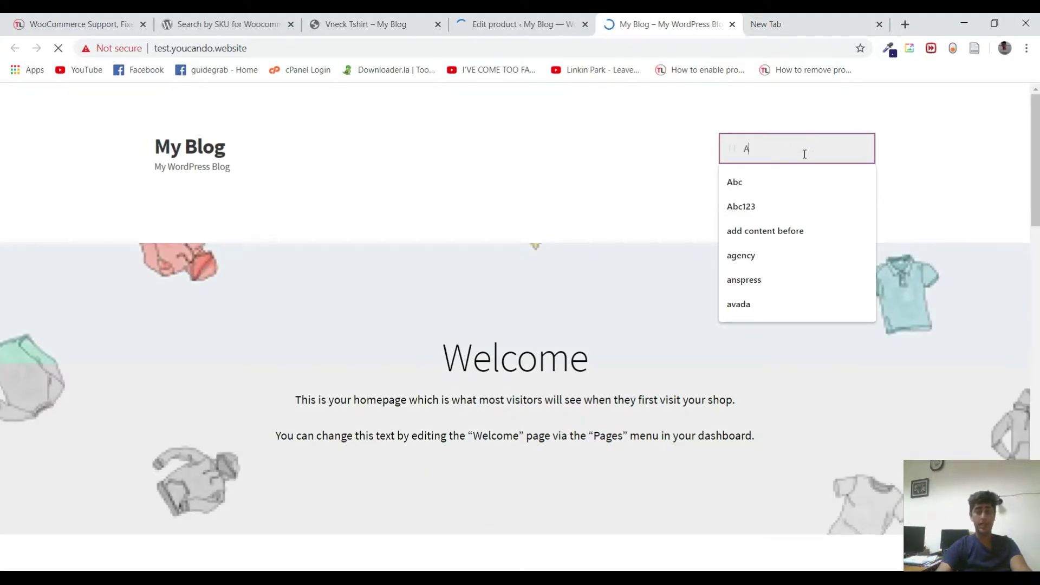
pyautogui.press('Down')
pyautogui.press('Down')
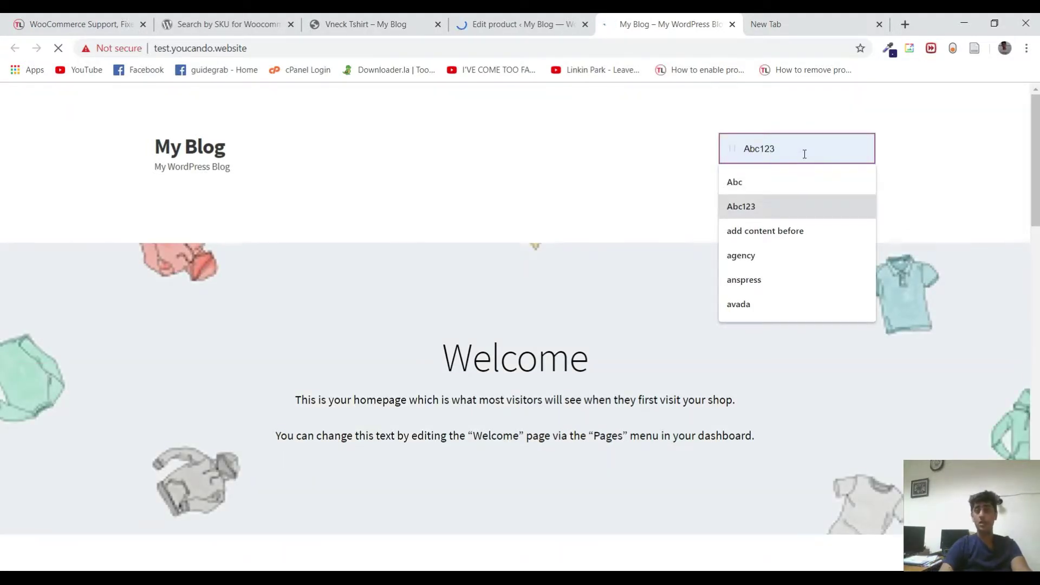
pyautogui.press('BackSpace')
pyautogui.write('Ab')
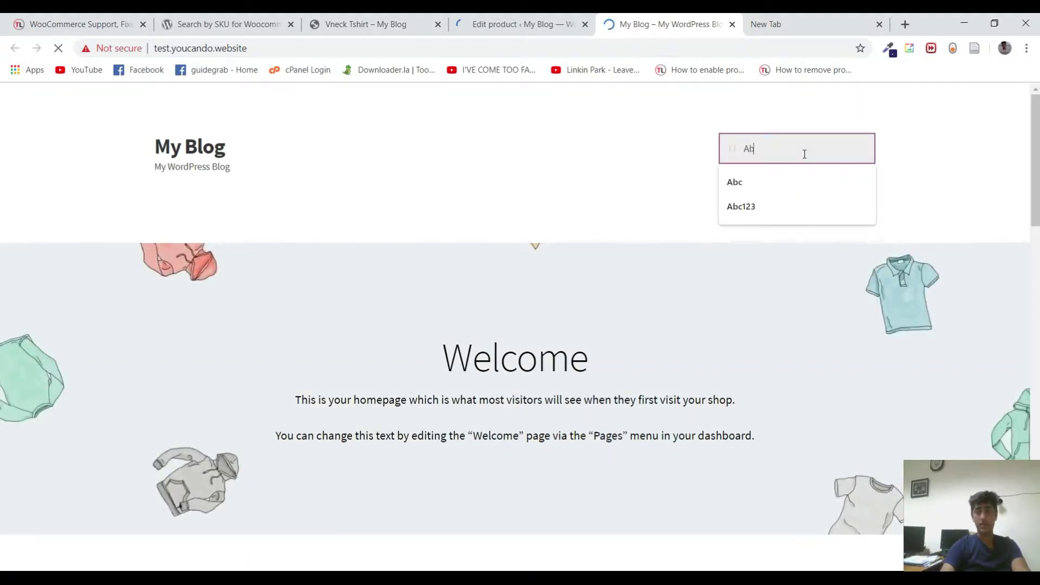
pyautogui.write('c124')
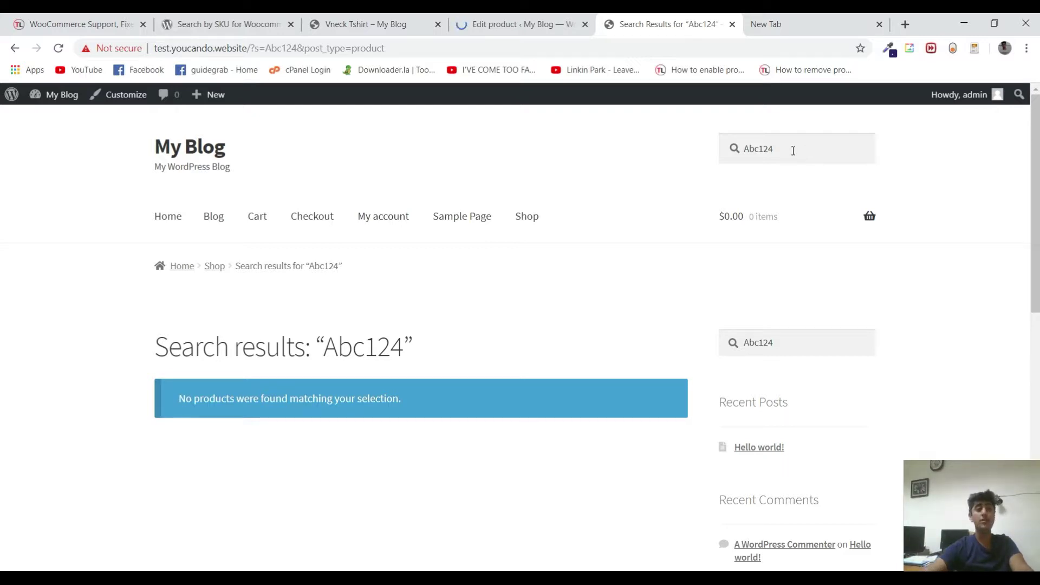
# Copy the 'Search by SKU for Woocommerce' title from its WordPress.org plugin page
pyautogui.click(266, 18)
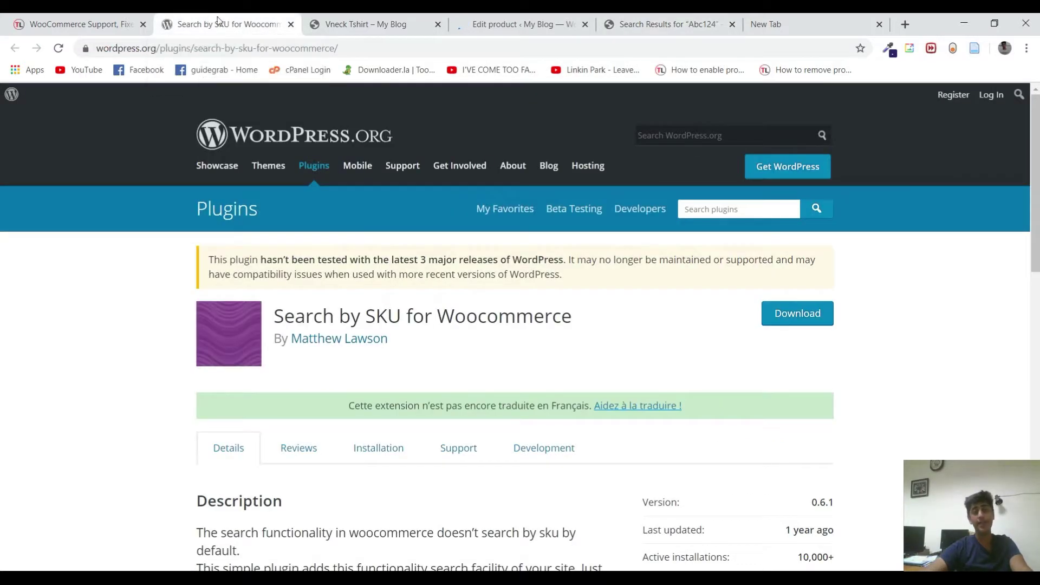
pyautogui.tripleClick(334, 315)
pyautogui.rightClick(368, 315)
pyautogui.click(395, 326)
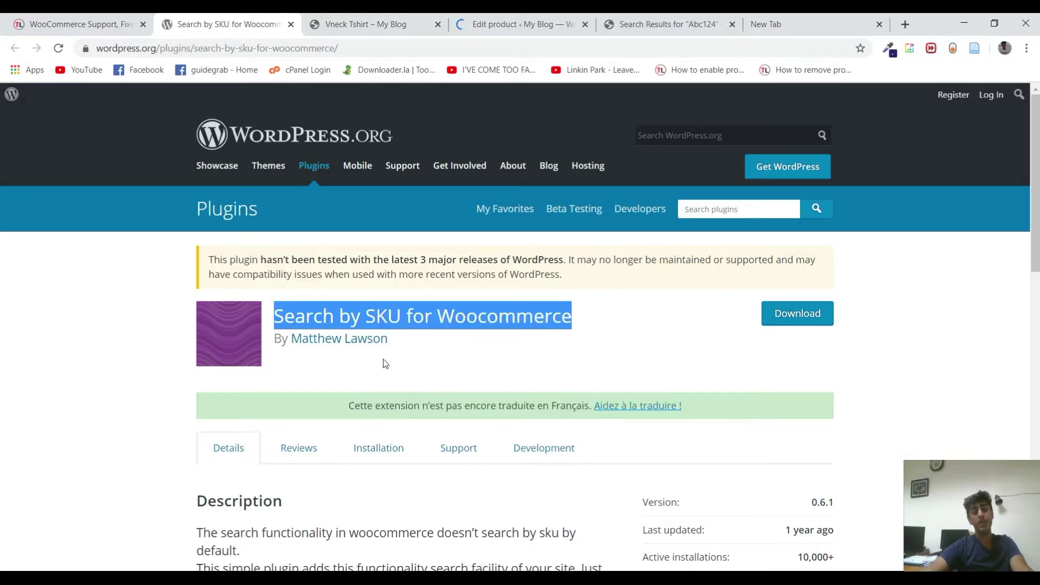
# Open the site's WordPress admin dashboard from the Vneck Tshirt tab's admin bar
pyautogui.click(366, 26)
pyautogui.click(50, 118)
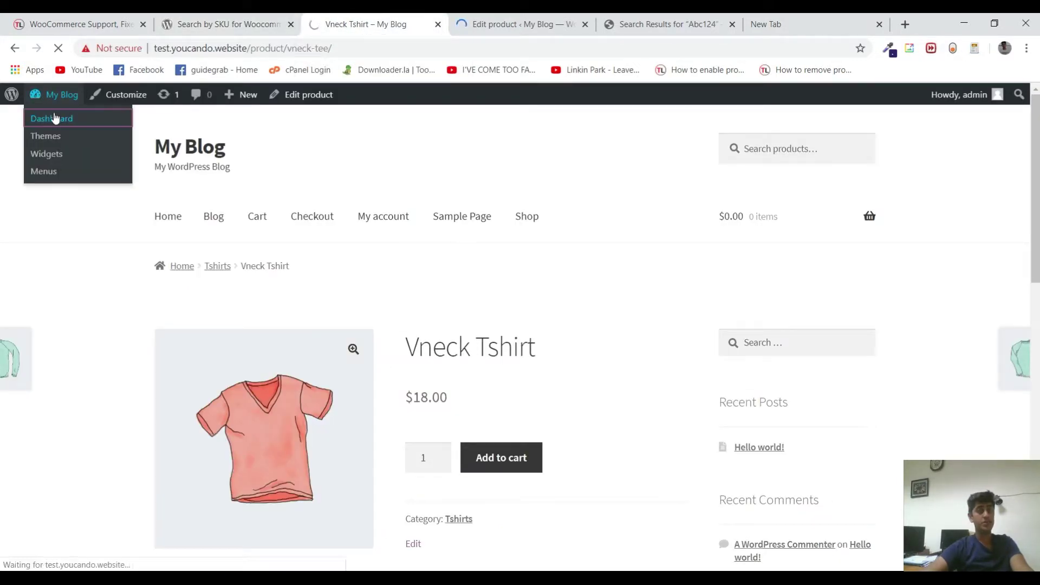
pyautogui.click(242, 25)
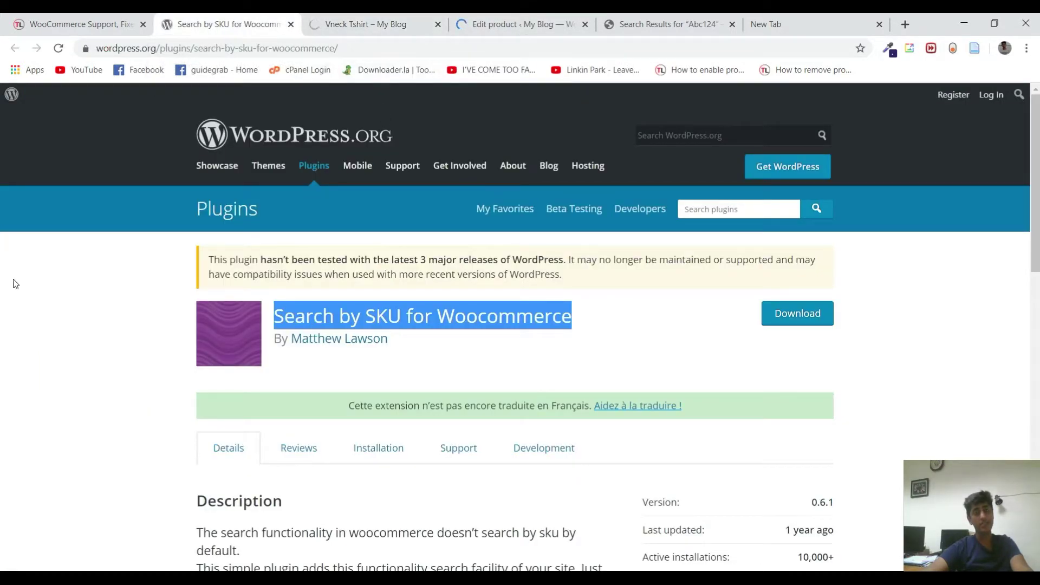
pyautogui.click(34, 292)
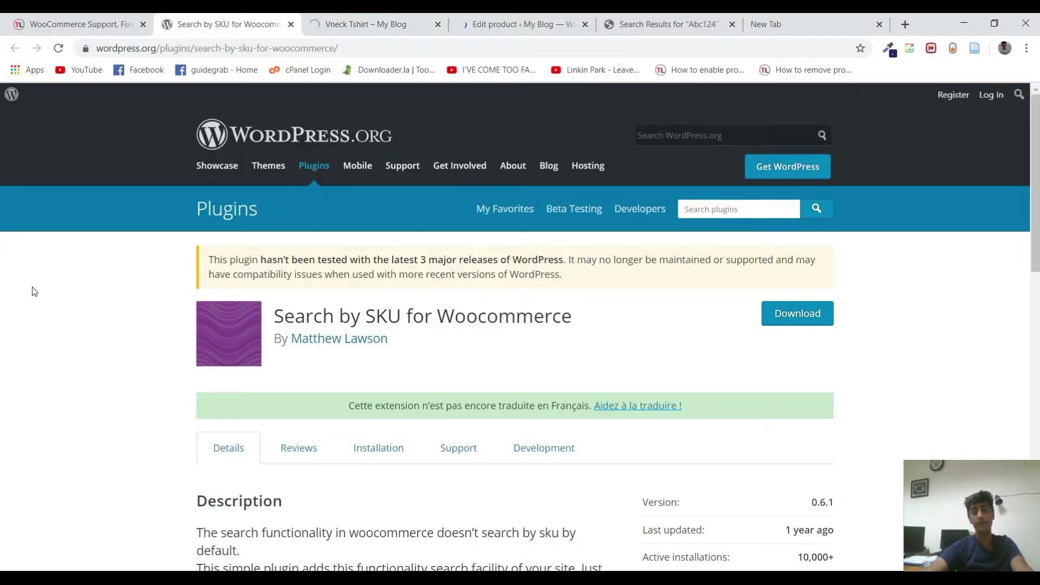
pyautogui.click(377, 21)
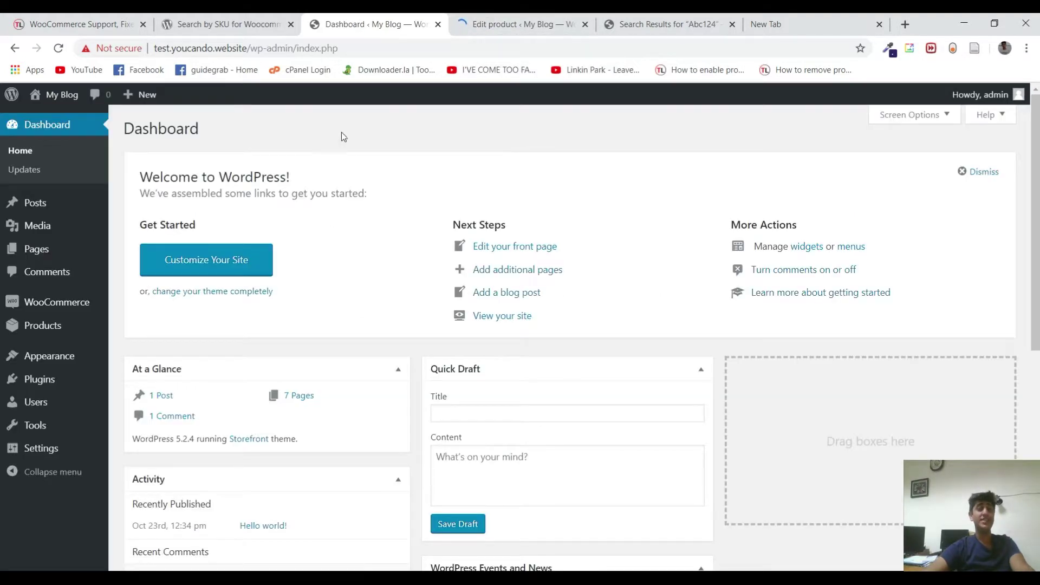
# On Add Plugins, search for the pasted name 'Search by SKU for Woocommerce'
pyautogui.moveTo(49, 379)
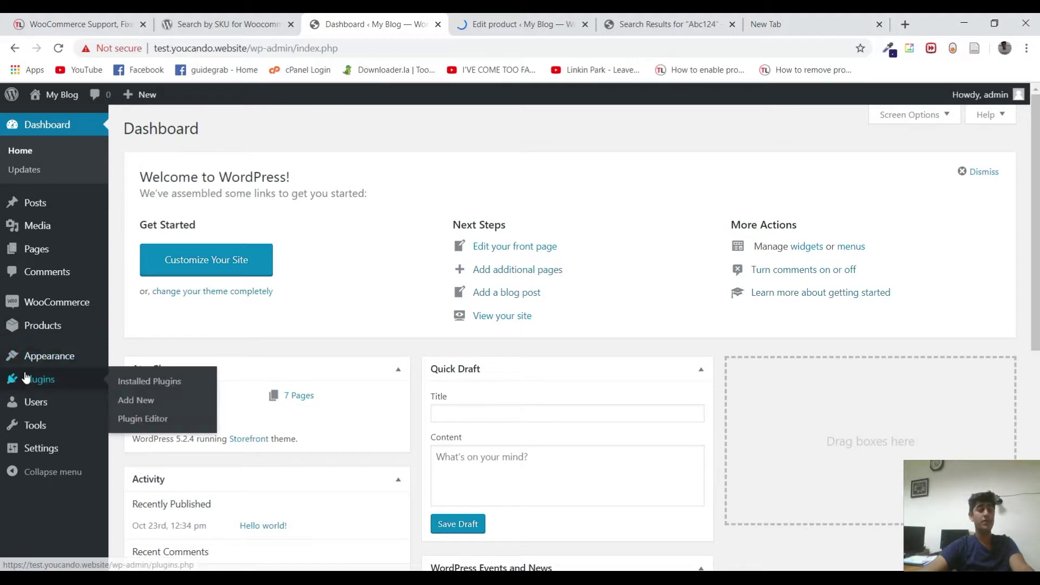
pyautogui.click(133, 409)
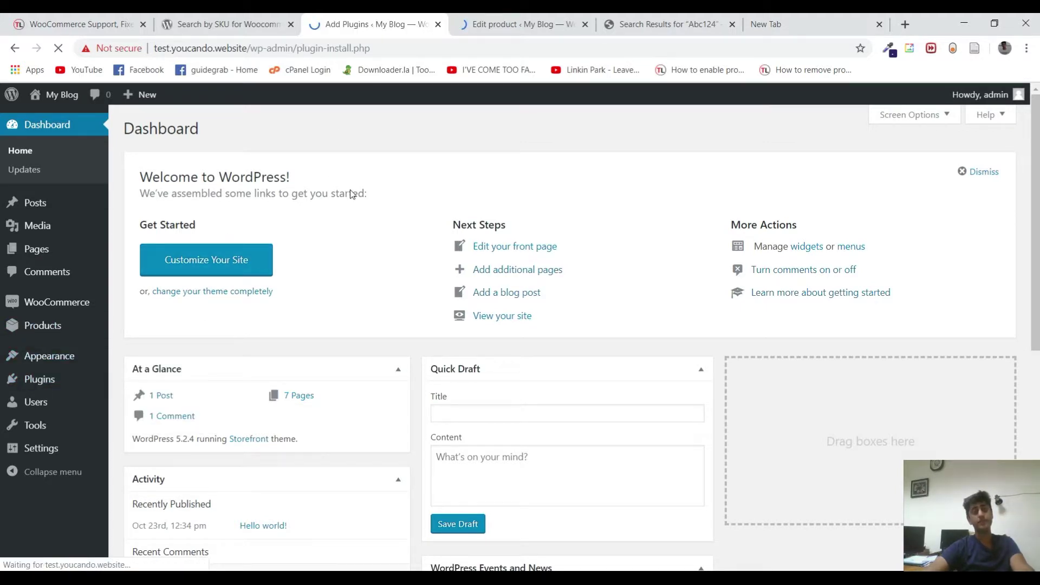
pyautogui.click(179, 25)
pyautogui.tripleClick(353, 317)
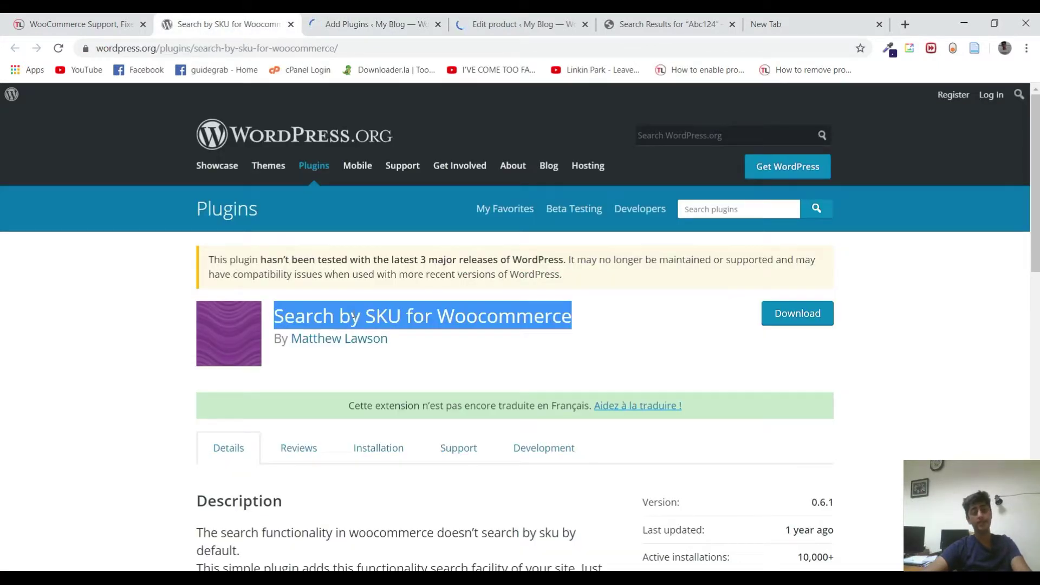
pyautogui.click(374, 24)
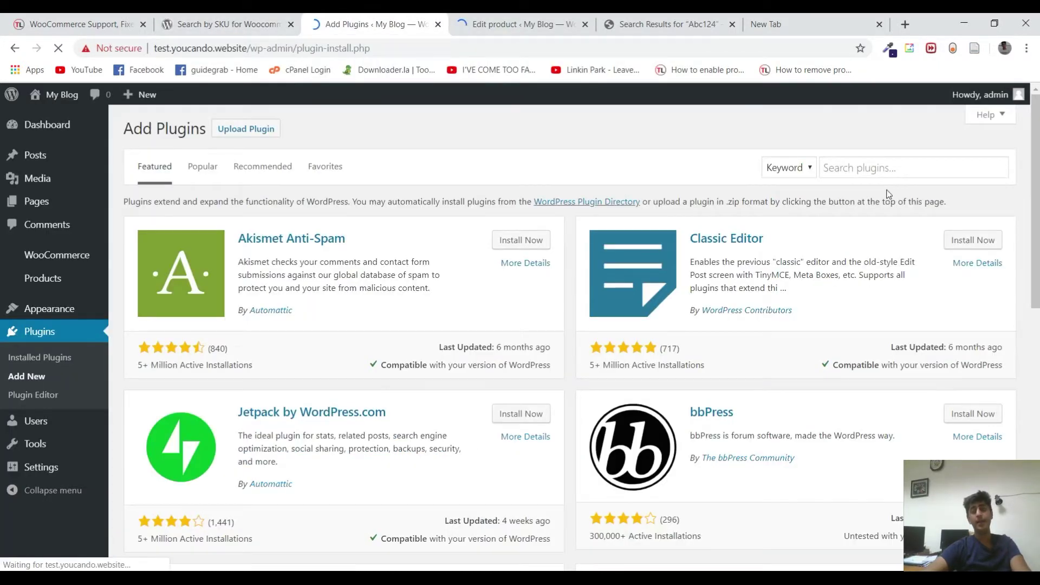
pyautogui.click(884, 168)
pyautogui.hotkey('ctrl', 'v')
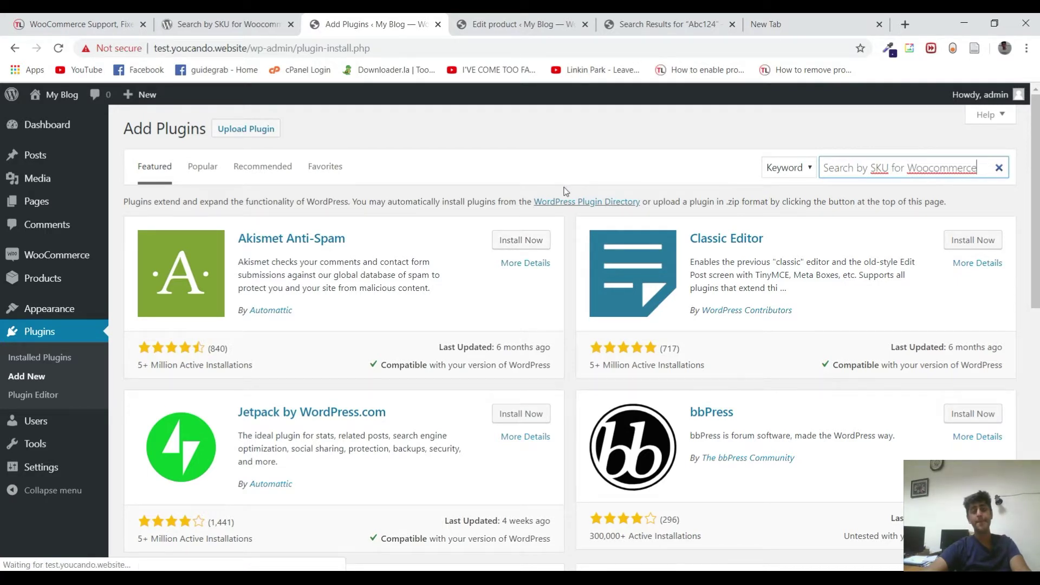
pyautogui.click(976, 172)
pyautogui.press('BackSpace')
pyautogui.write('e')
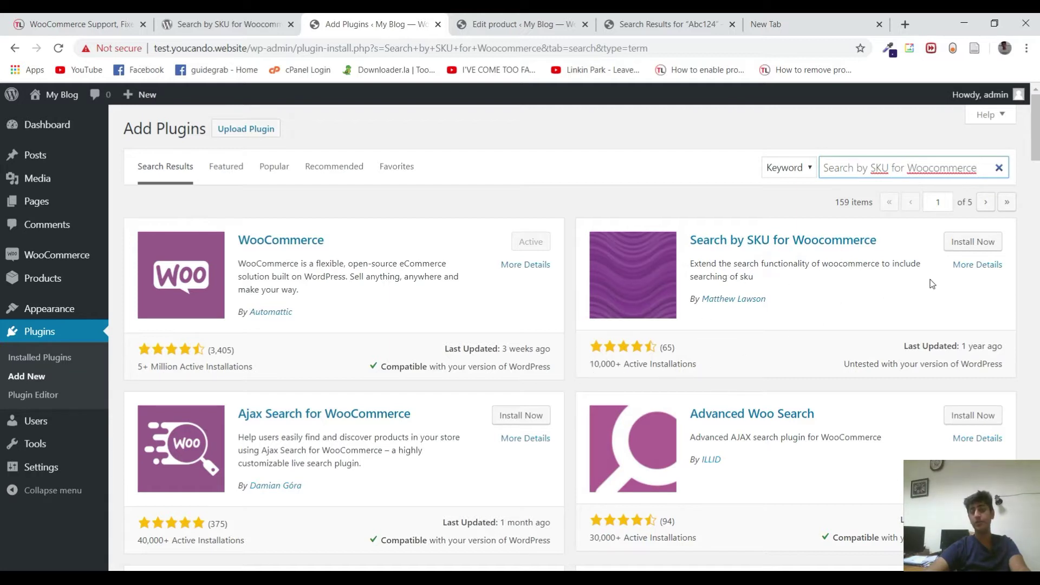
# Install and activate the Search by SKU for Woocommerce plugin
pyautogui.click(984, 241)
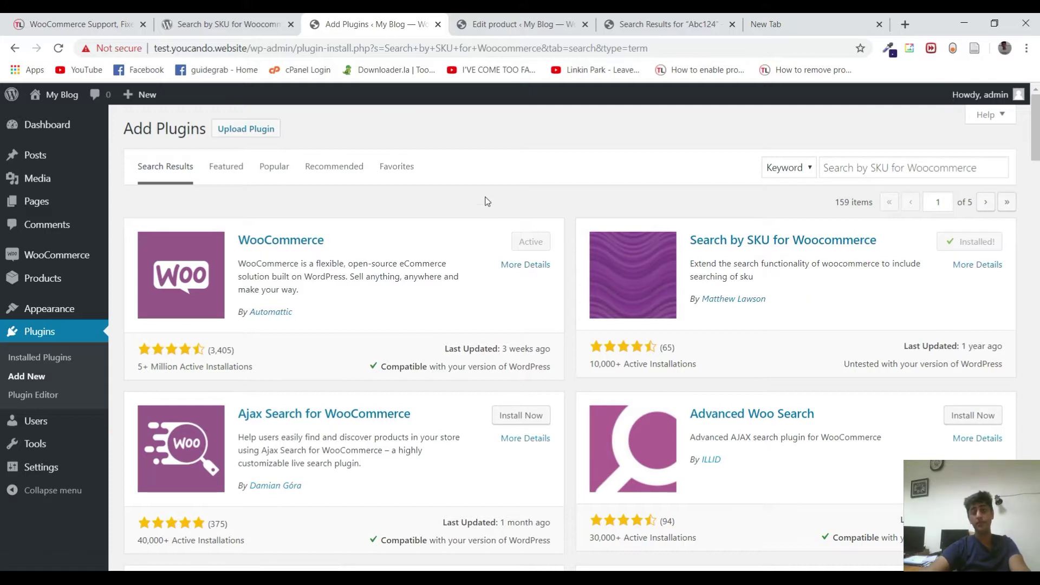
pyautogui.click(997, 244)
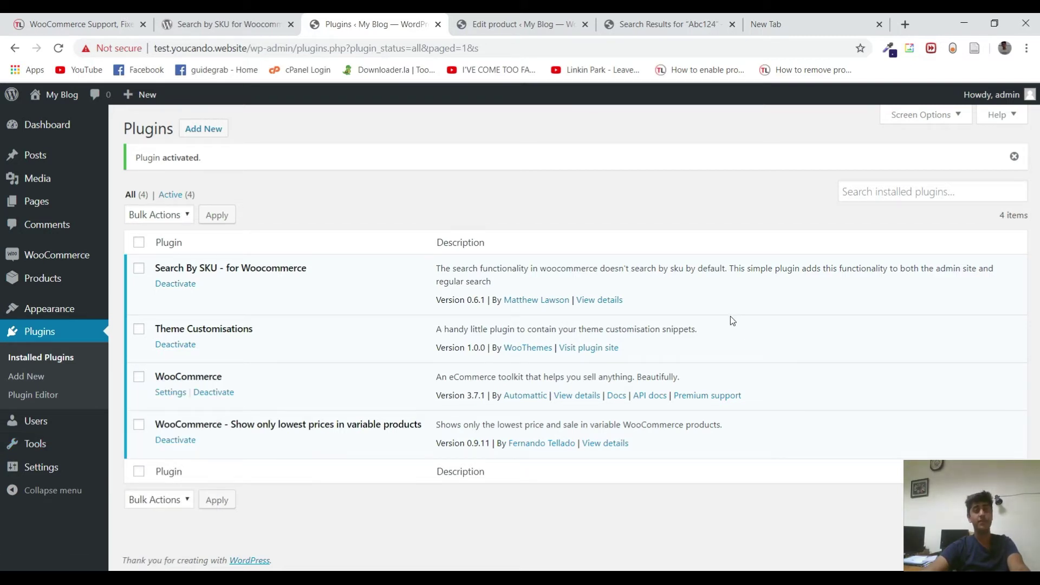
pyautogui.click(48, 118)
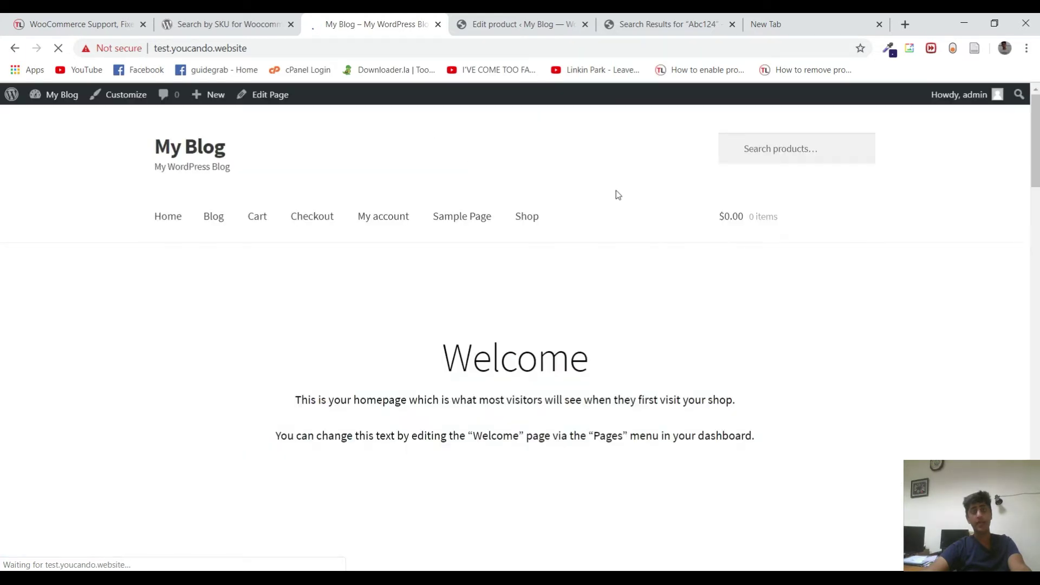
# Search the storefront for Abc124 to reach the Vneck Tshirt product page
pyautogui.click(831, 151)
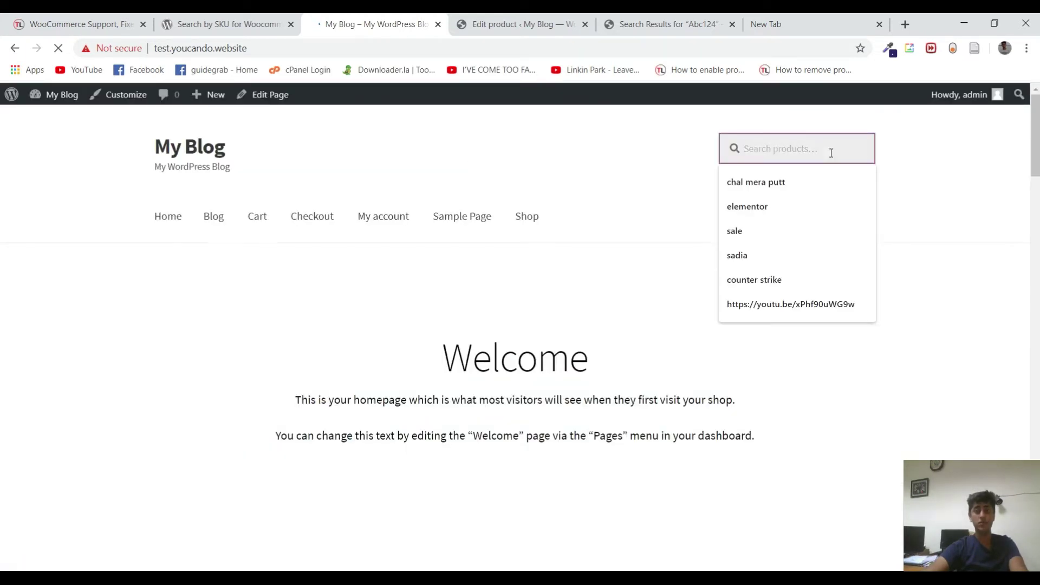
pyautogui.write('A')
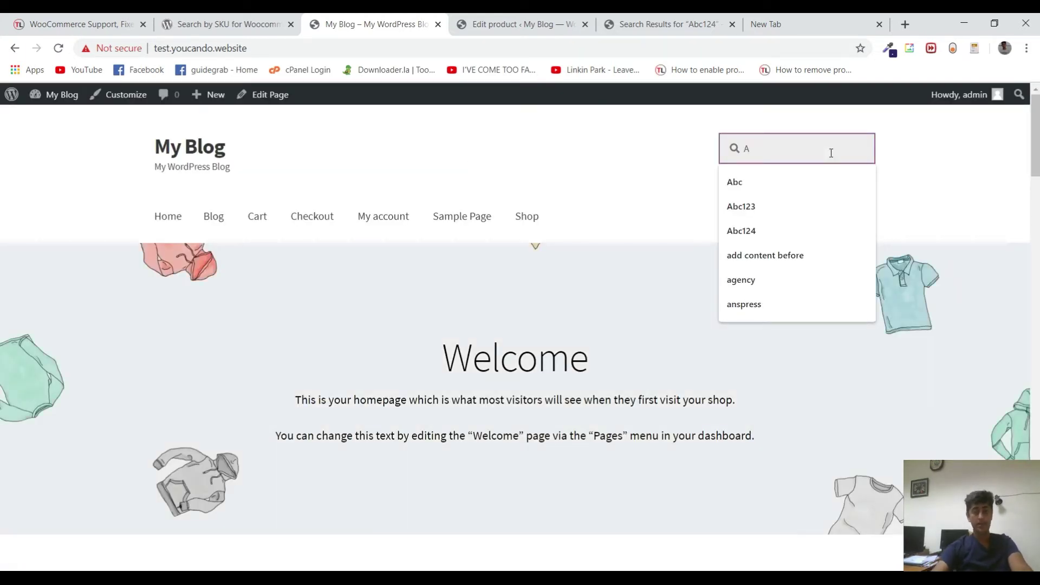
pyautogui.write('b')
pyautogui.press('BackSpace')
pyautogui.press('Down')
pyautogui.press('Down')
pyautogui.press('Down')
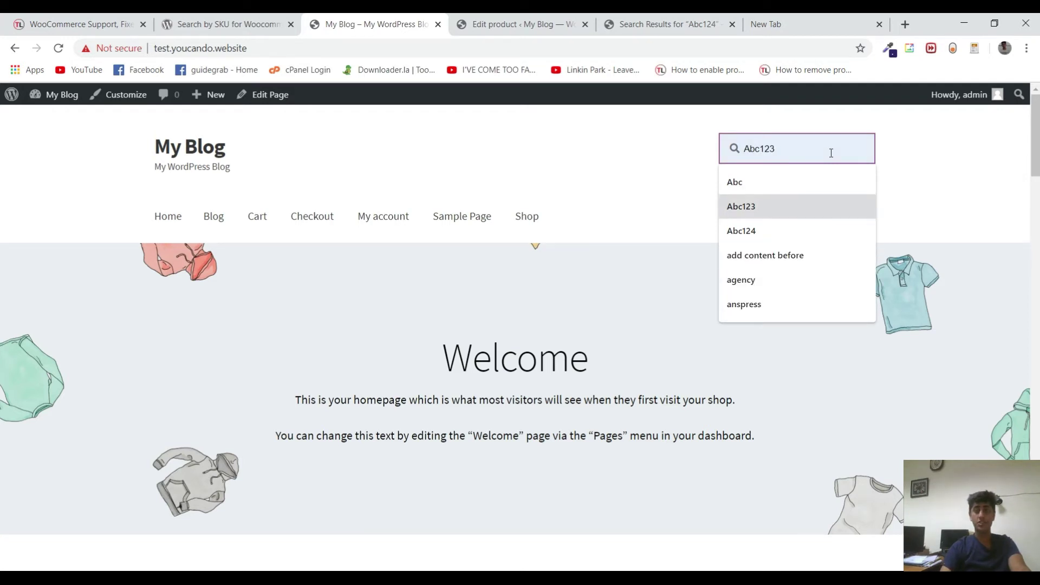
pyautogui.press('Return')
pyautogui.press('Return')
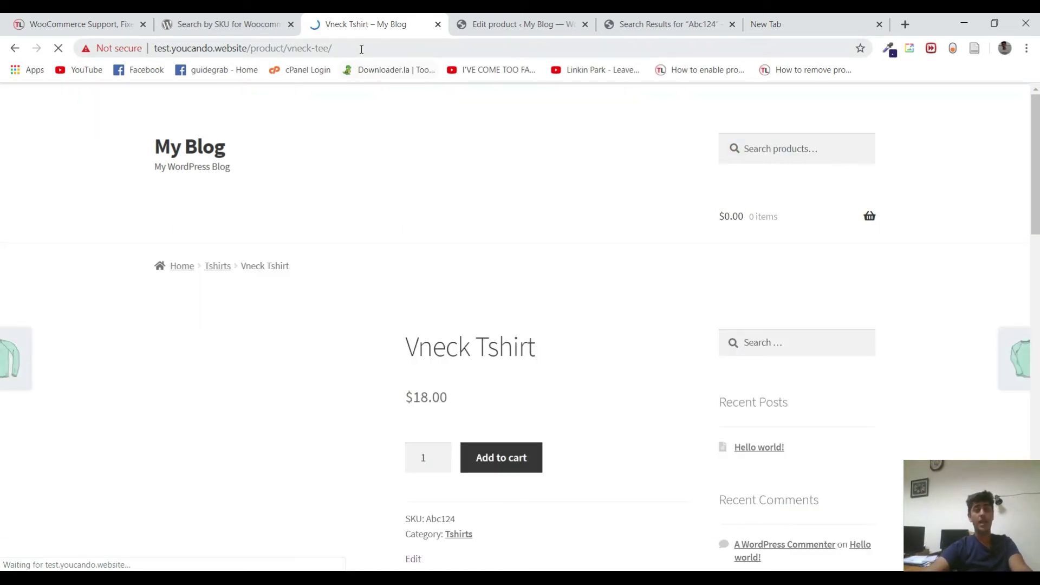
# Inspect the product page's web address, then return to the Theme Location website
pyautogui.moveTo(362, 49); pyautogui.dragTo(321, 48)
pyautogui.click(49, 215)
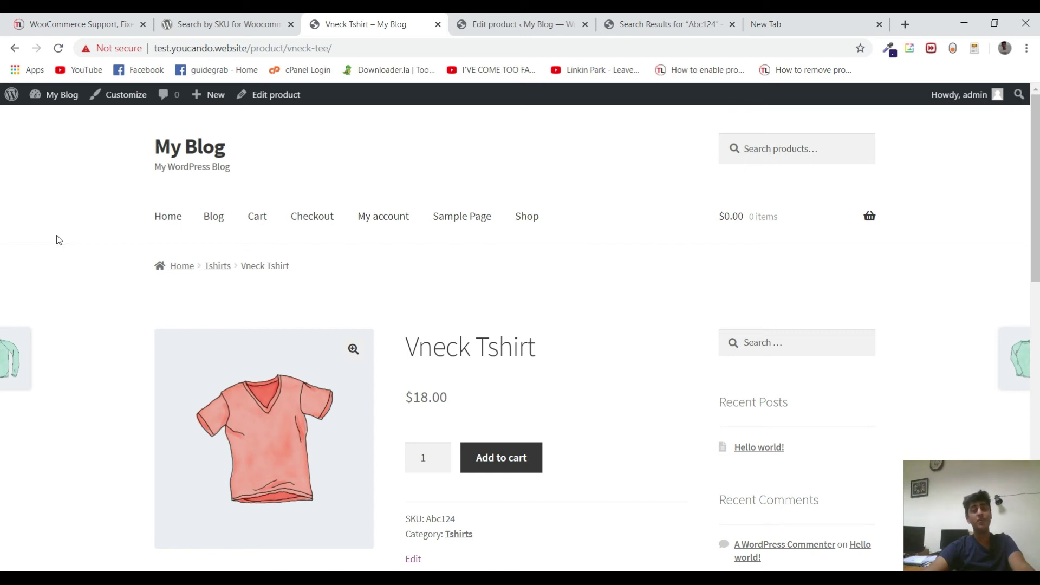
pyautogui.click(70, 23)
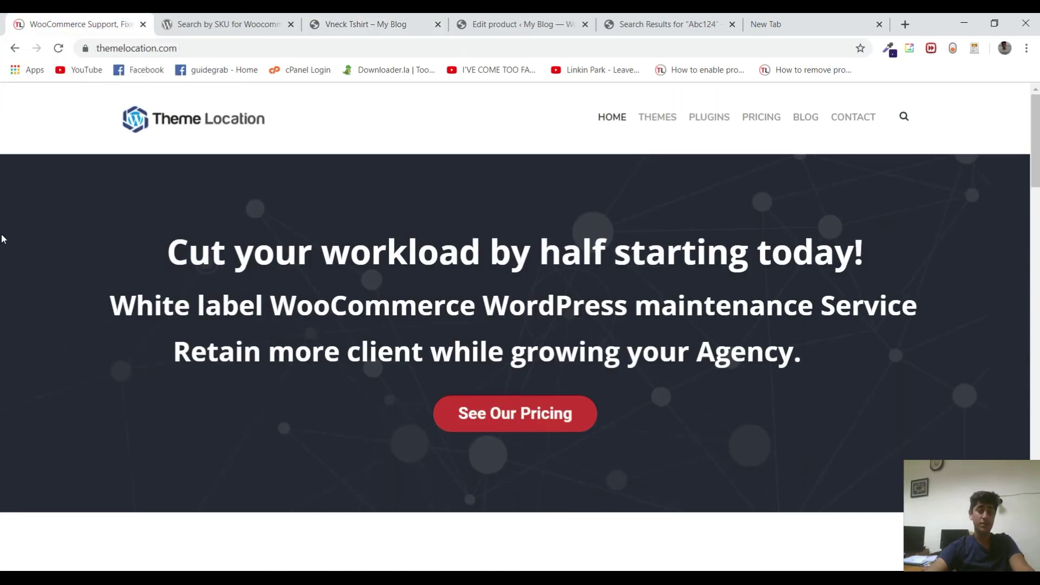